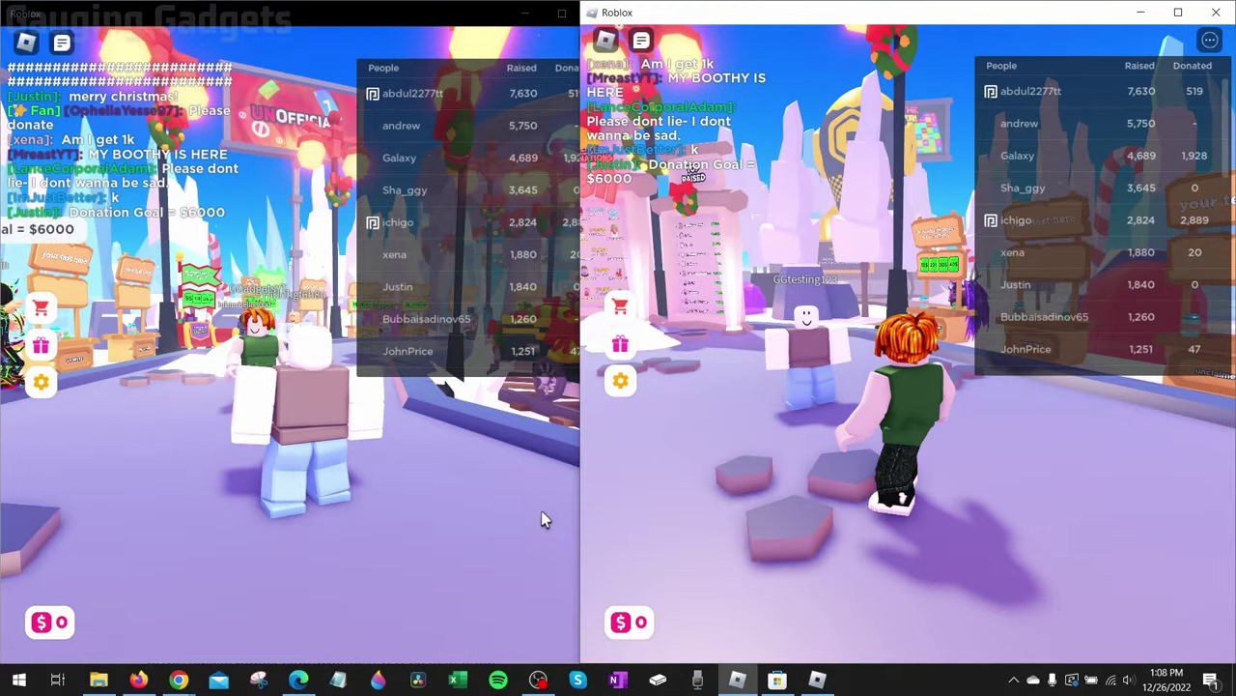
# Switch between the two running Roblox instances and walk the plain white-armed avatar from side to side.
pyautogui.click(463, 528)
pyautogui.click(819, 497)
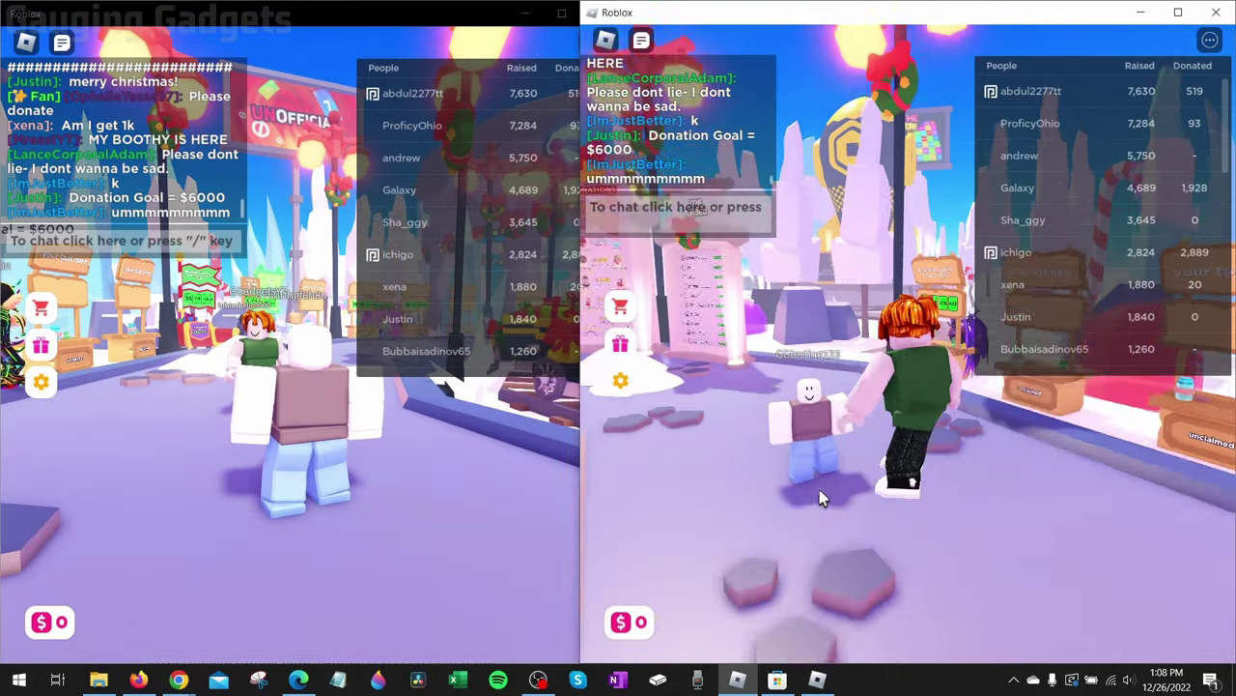
pyautogui.click(395, 480)
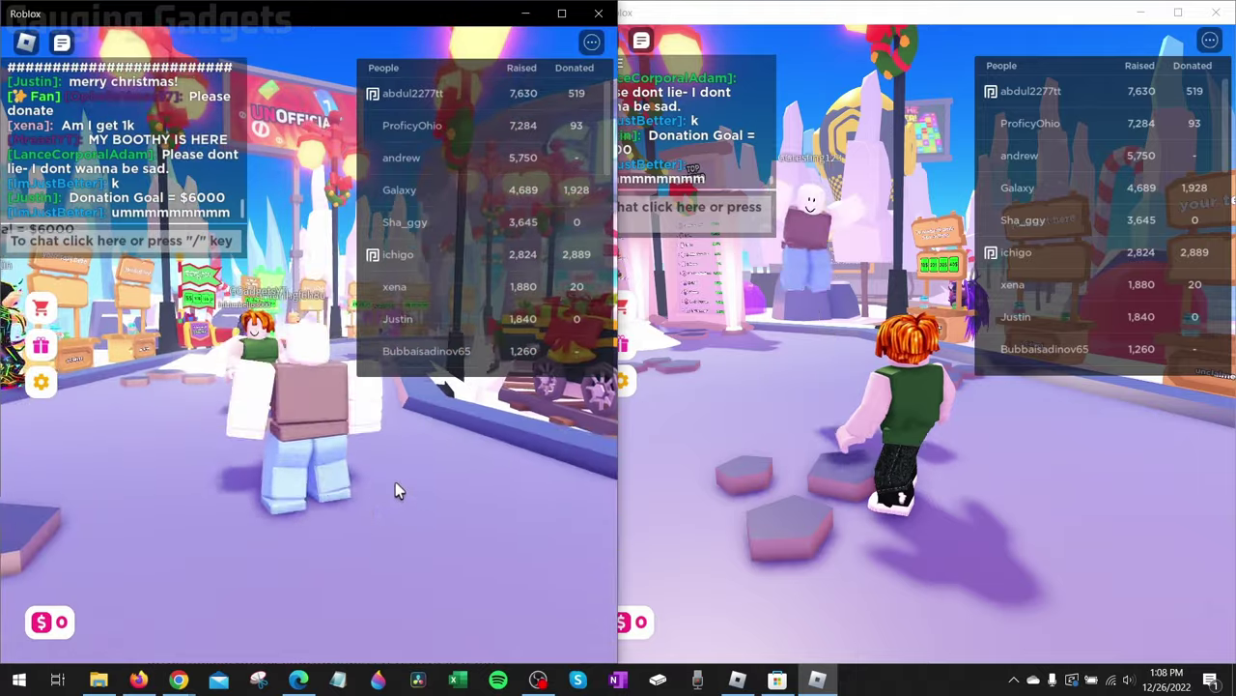
pyautogui.press('d')
pyautogui.press('a')
pyautogui.press('d')
pyautogui.press('a')
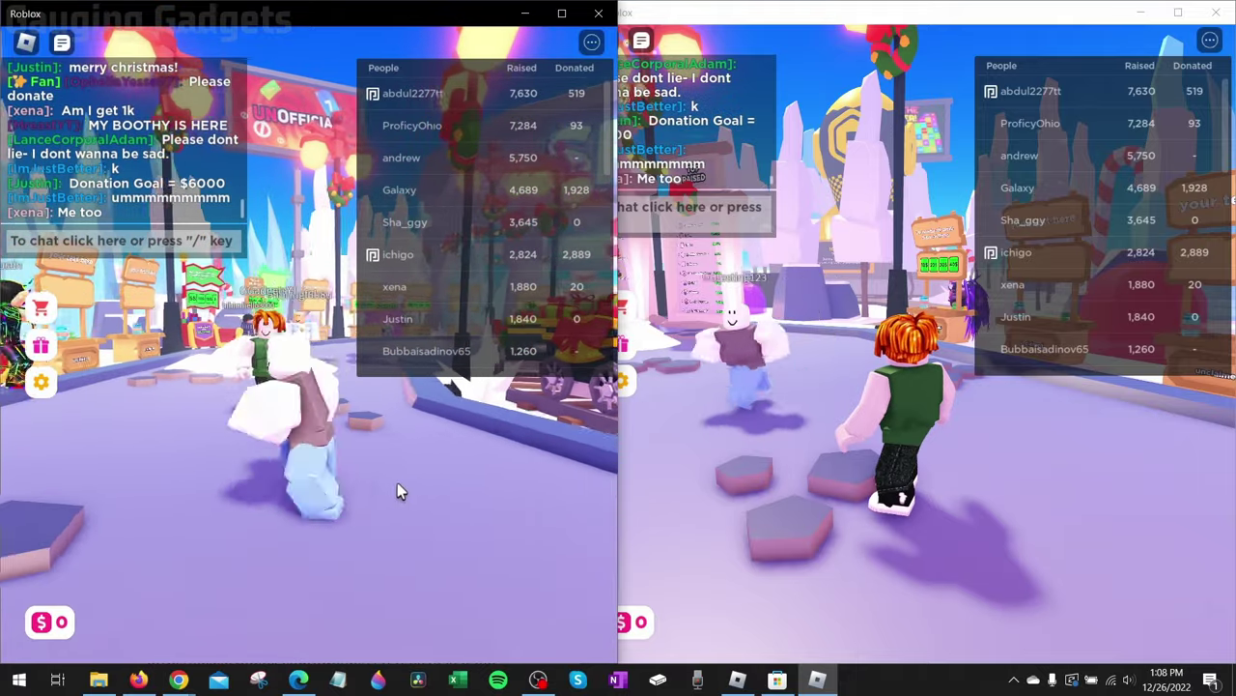
# Walk and jump the orange-haired avatar around the plaza in the other Roblox instance.
pyautogui.click(706, 480)
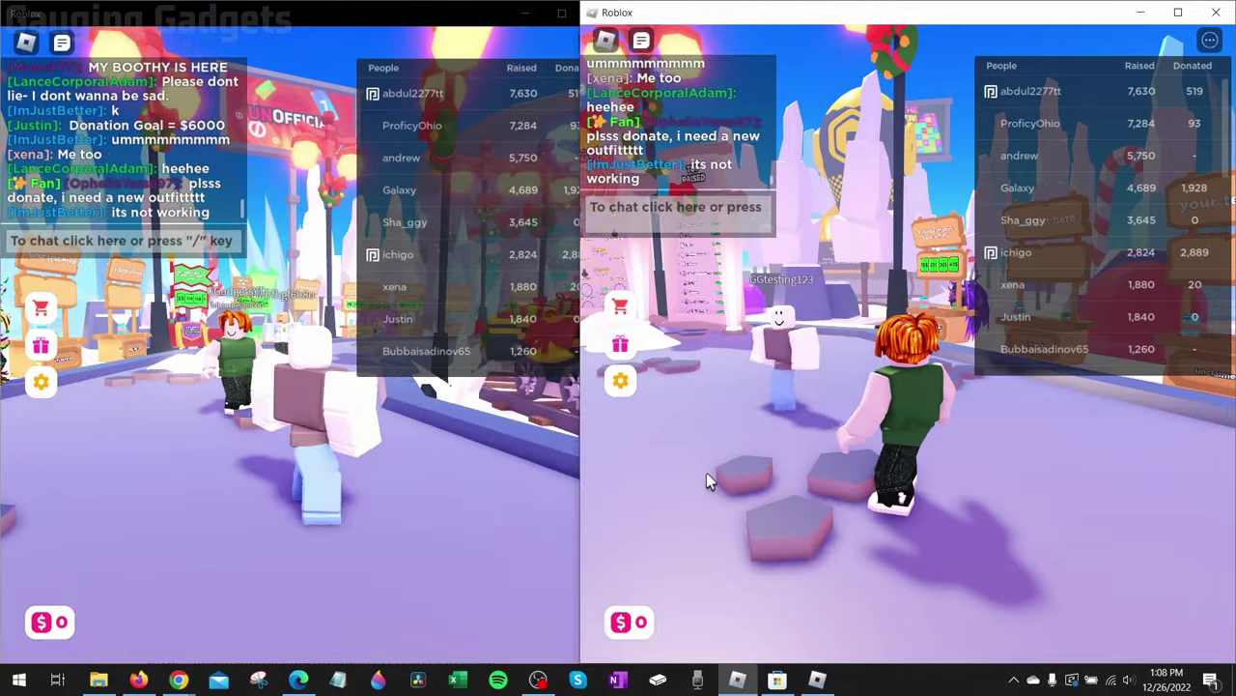
pyautogui.press('a')
pyautogui.press('d')
pyautogui.press('space')
pyautogui.press('a')
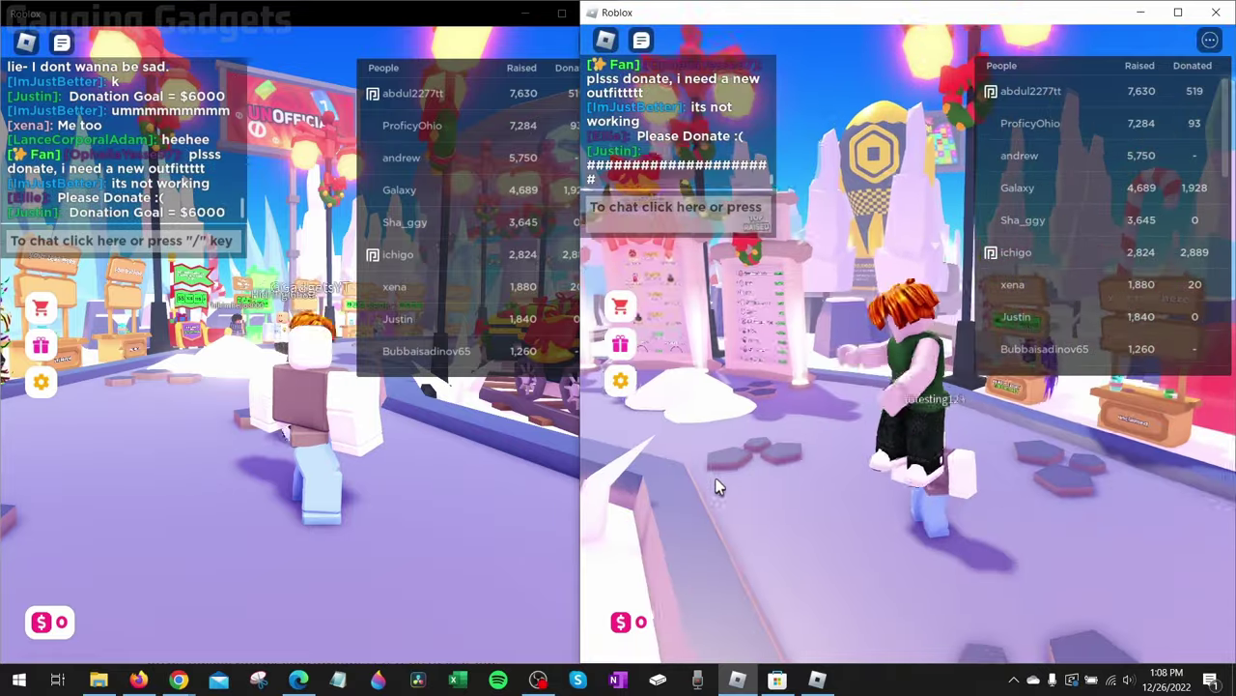
pyautogui.press('d')
pyautogui.press('a')
pyautogui.press('space')
pyautogui.press('d')
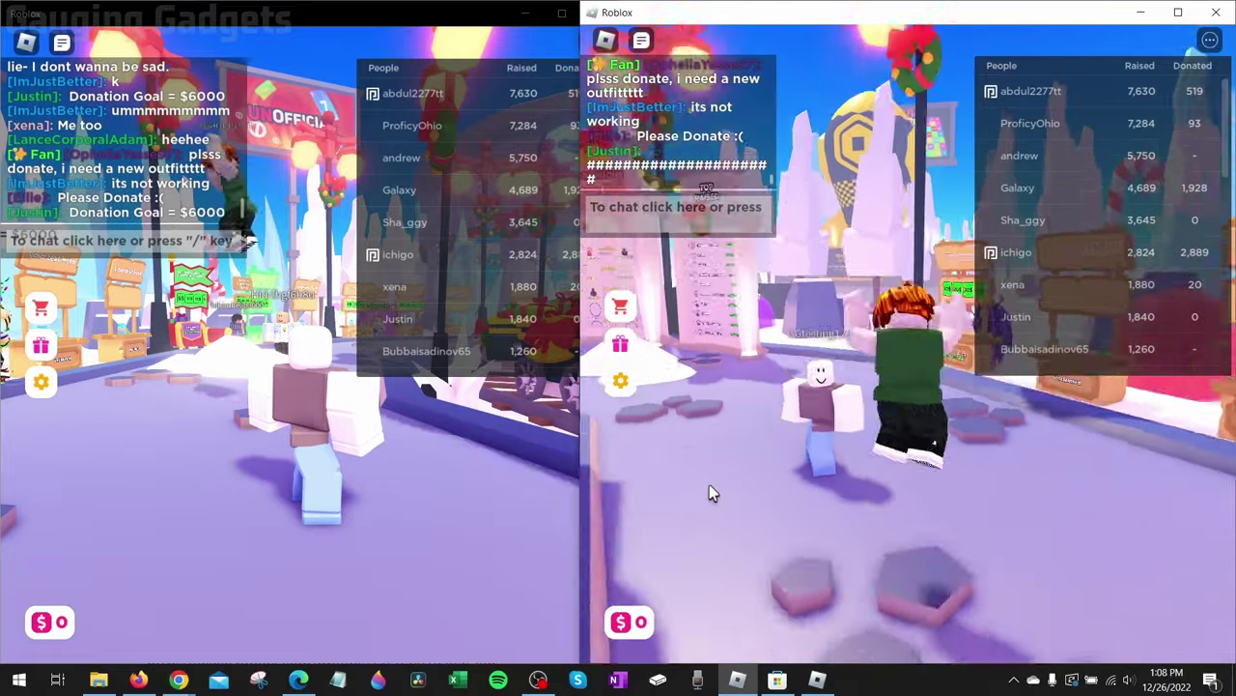
pyautogui.press('d')
pyautogui.press('a')
pyautogui.press('space')
pyautogui.press('w')
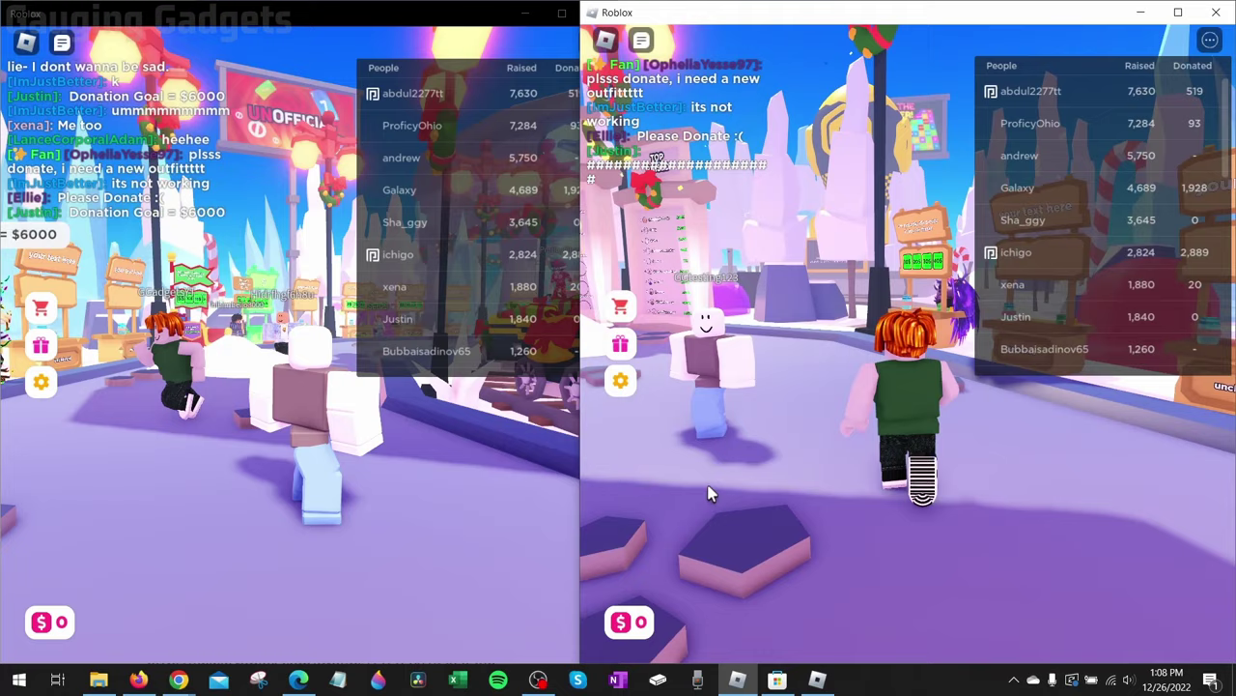
pyautogui.click(28, 569)
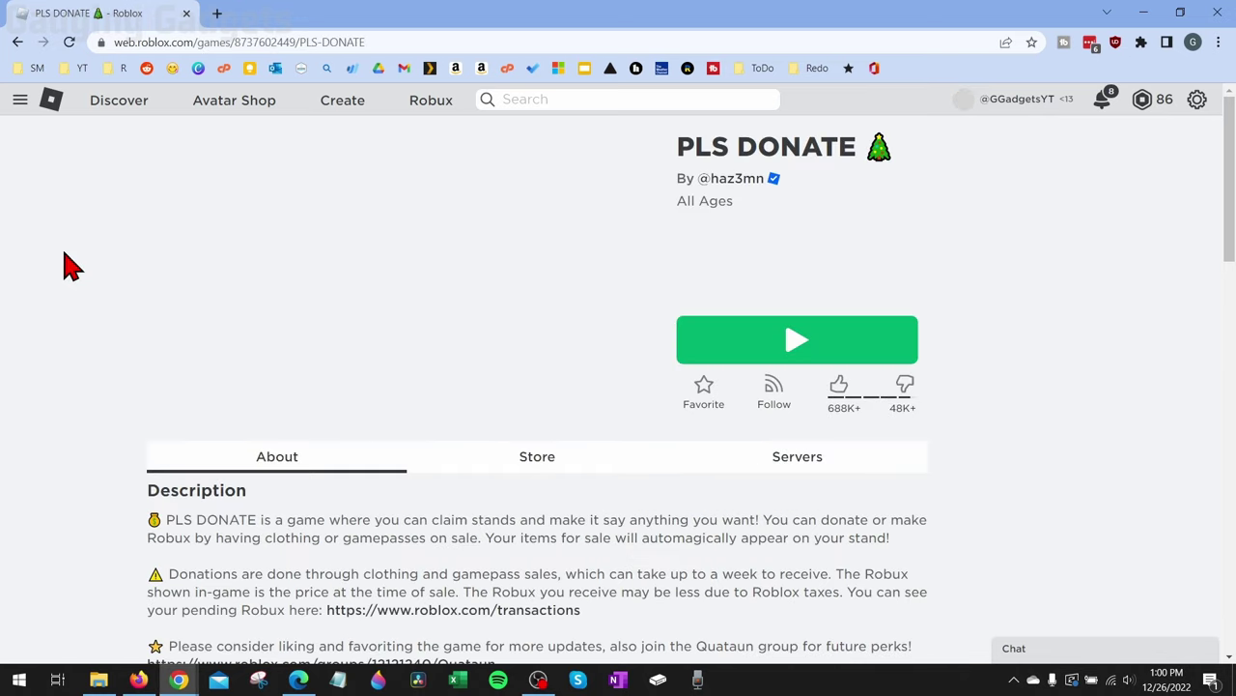
# Start PLS DONATE from its web page and save the RobloxPlayerLauncher installer to the Downloads folder.
pyautogui.click(817, 351)
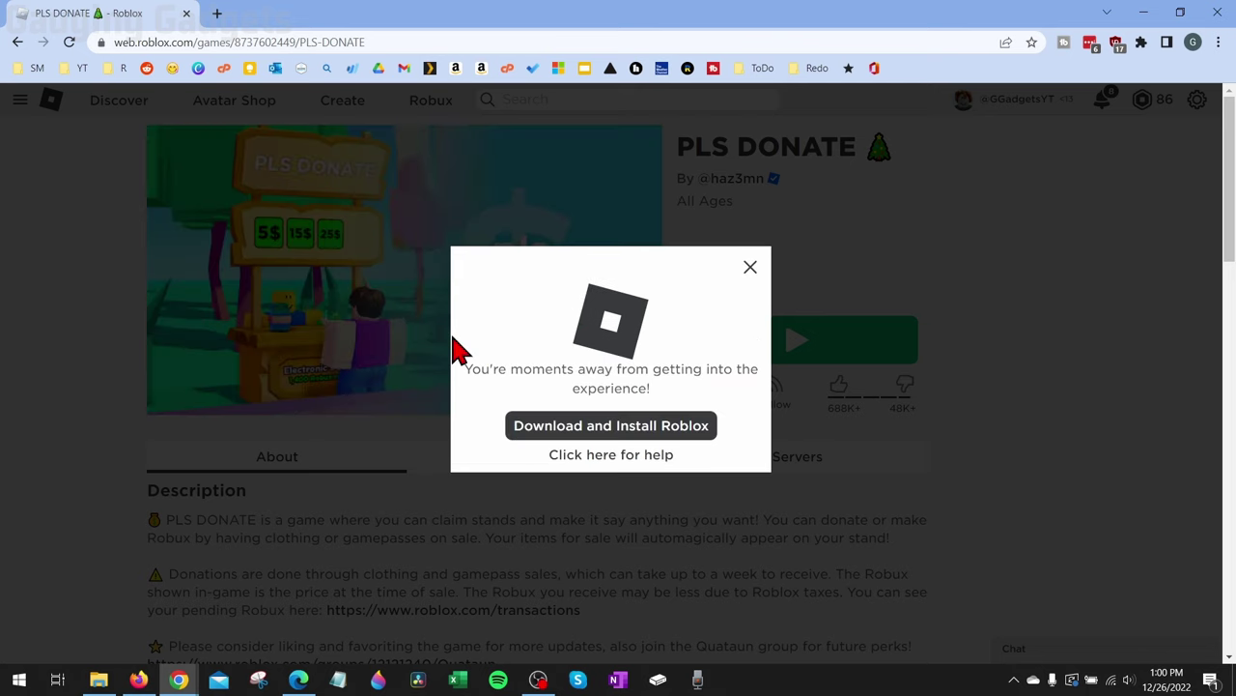
pyautogui.click(601, 430)
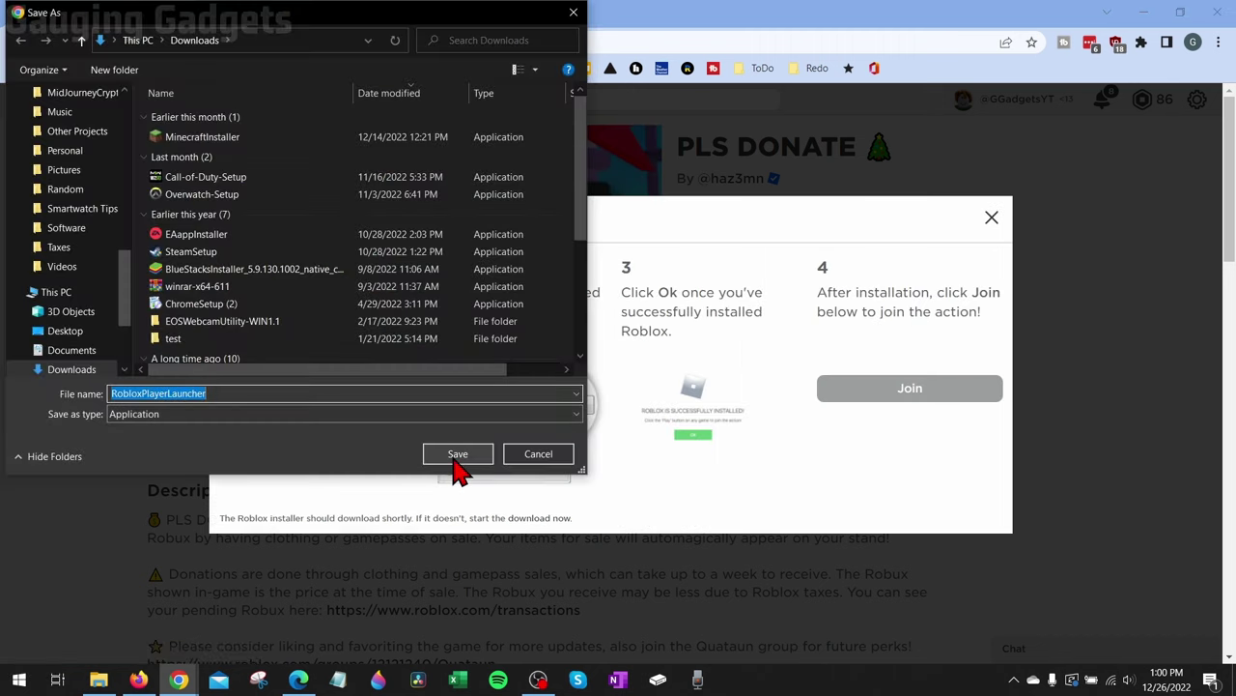
pyautogui.click(454, 460)
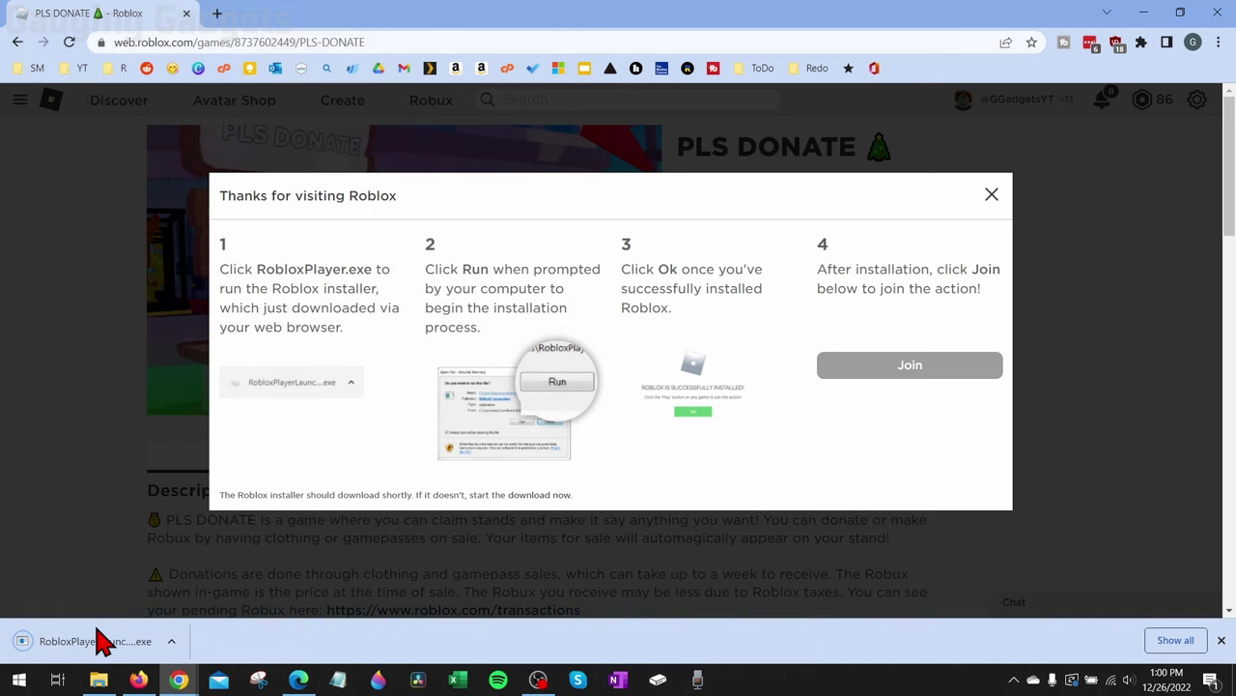
# Run the downloaded Roblox installer through to completion and dismiss the installation instructions.
pyautogui.click(101, 641)
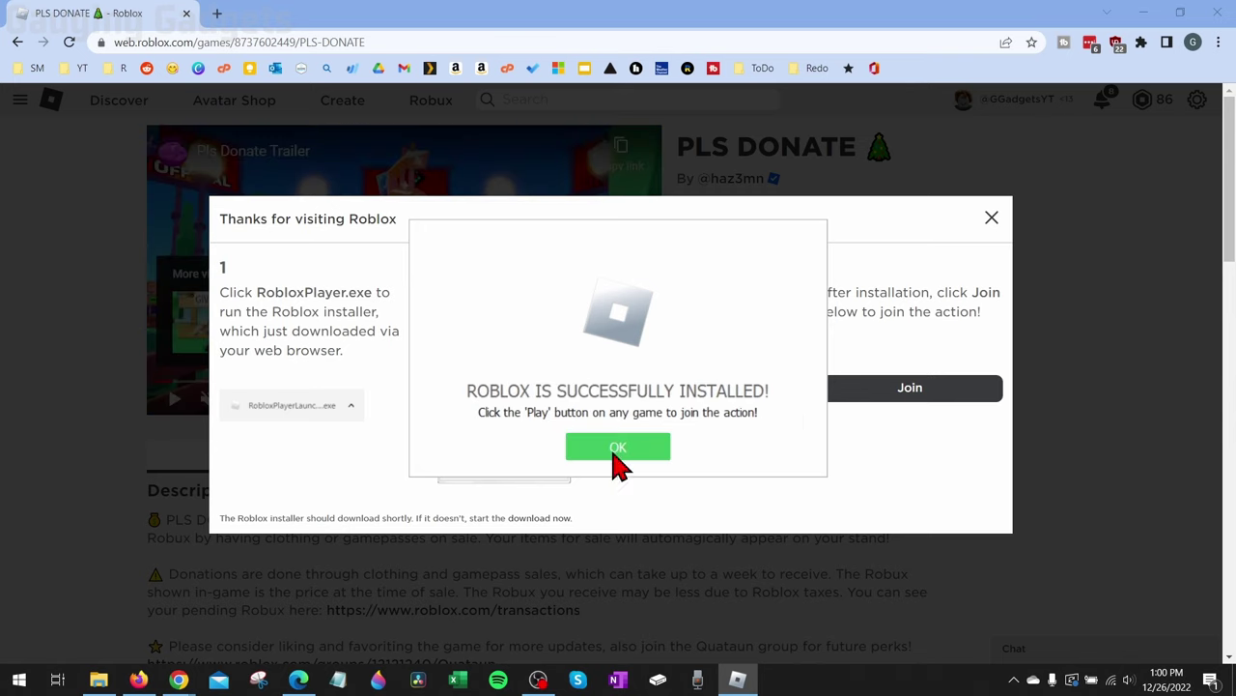
pyautogui.click(618, 448)
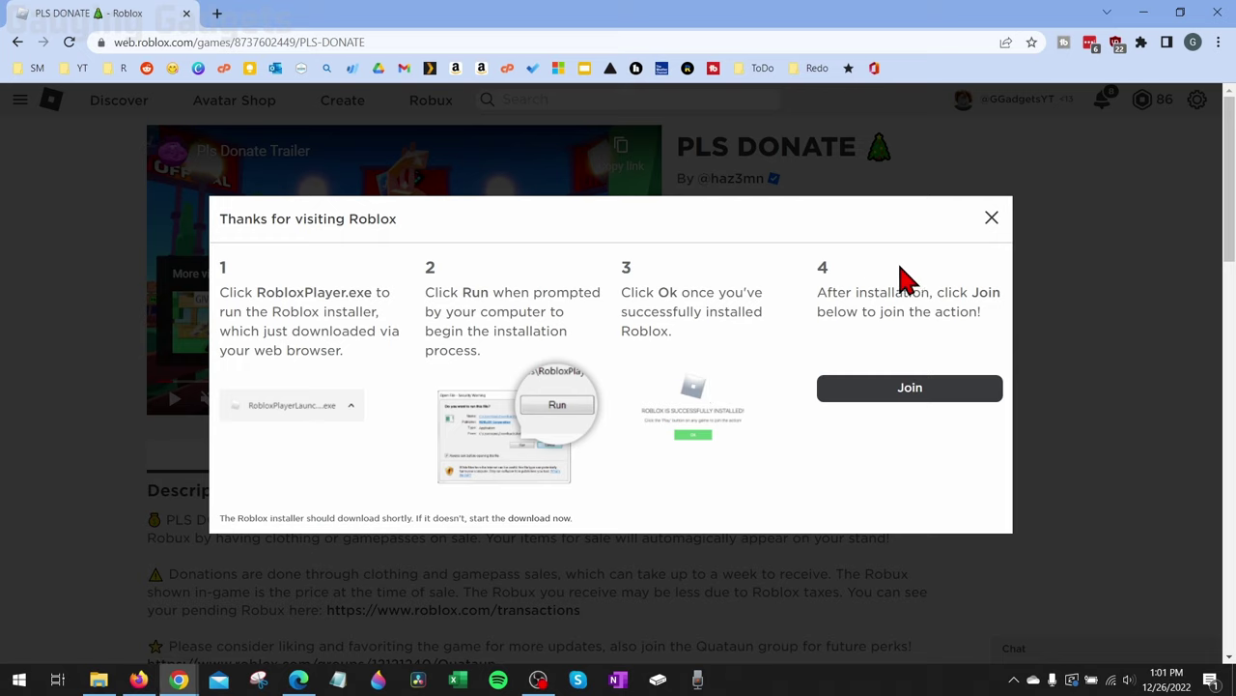
pyautogui.click(993, 218)
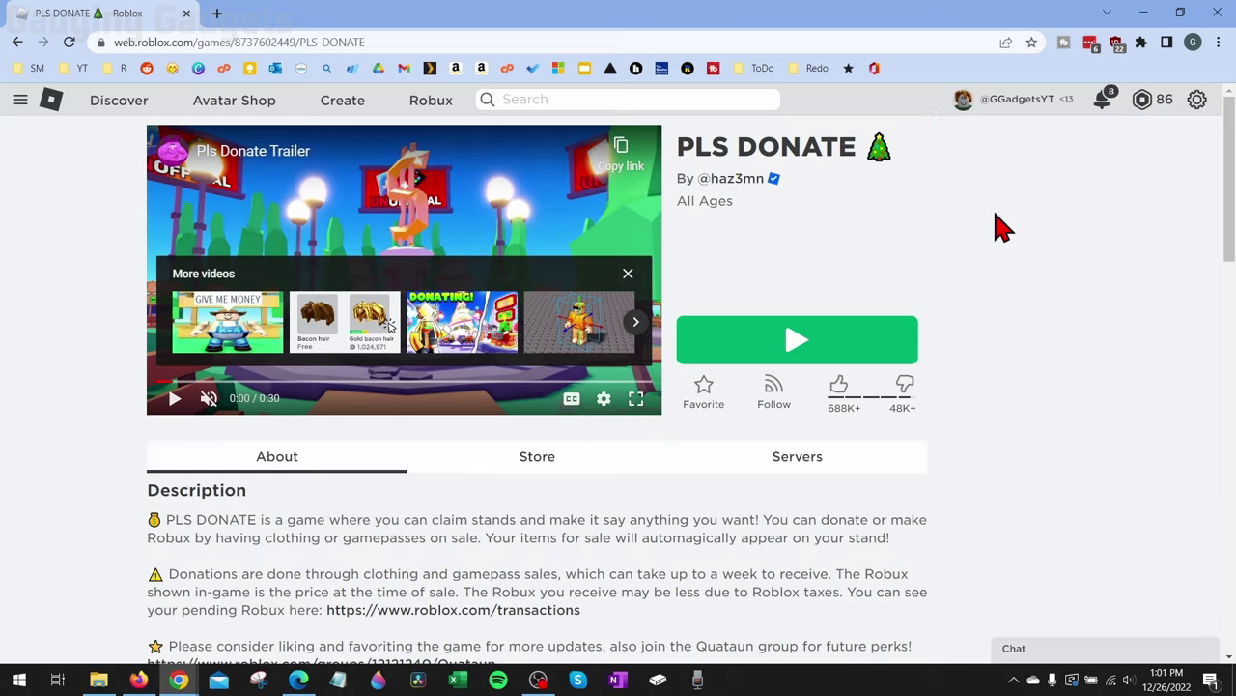
# Launch PLS DONATE in the installed Roblox player and shift its un-maximized window toward one side of the desktop.
pyautogui.click(795, 343)
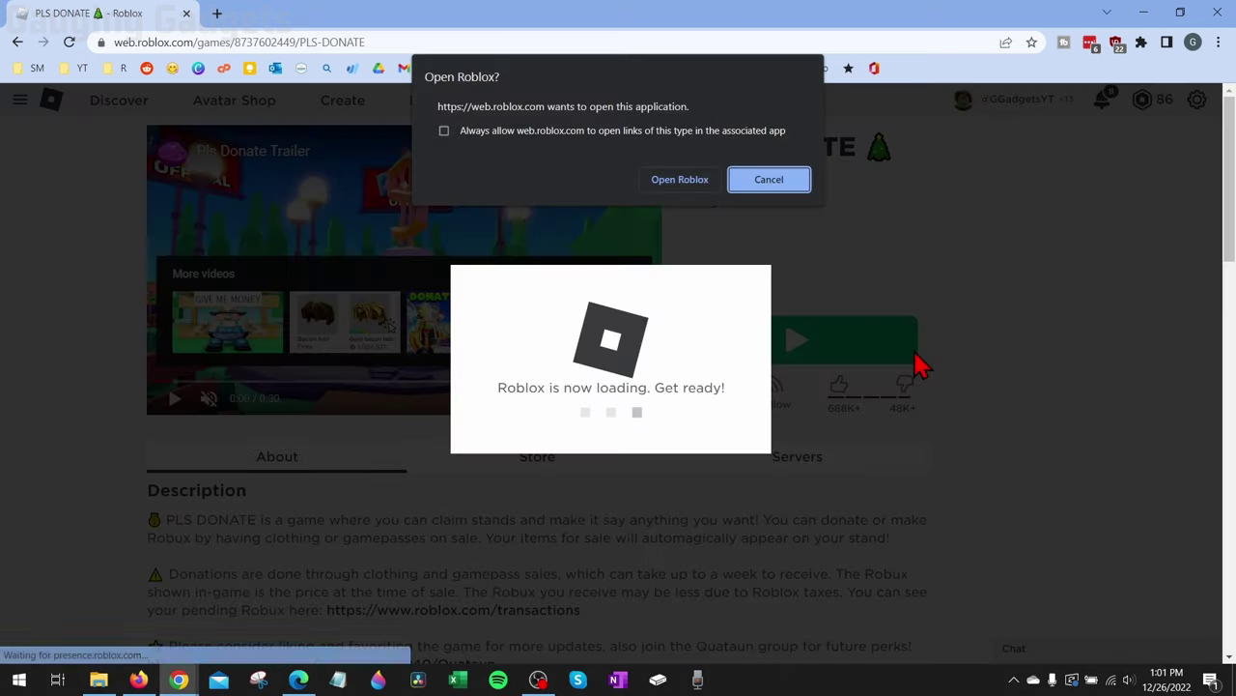
pyautogui.click(671, 189)
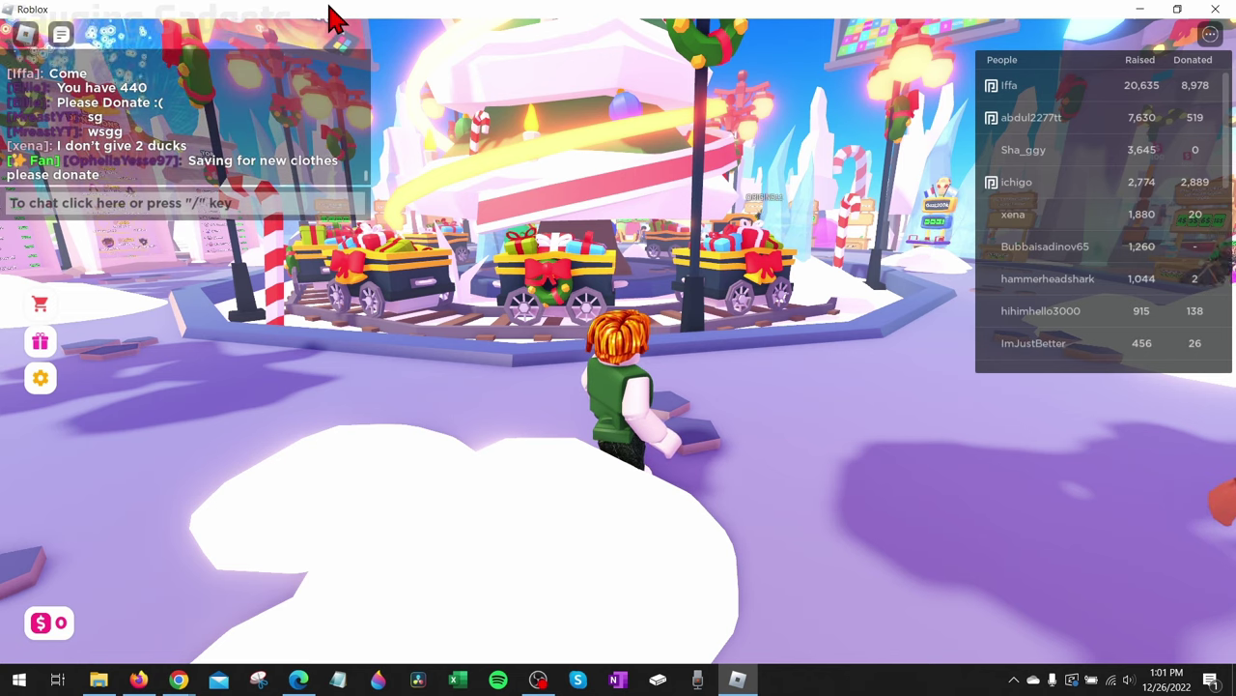
pyautogui.click(1179, 10)
pyautogui.moveTo(525, 89); pyautogui.dragTo(795, 94)
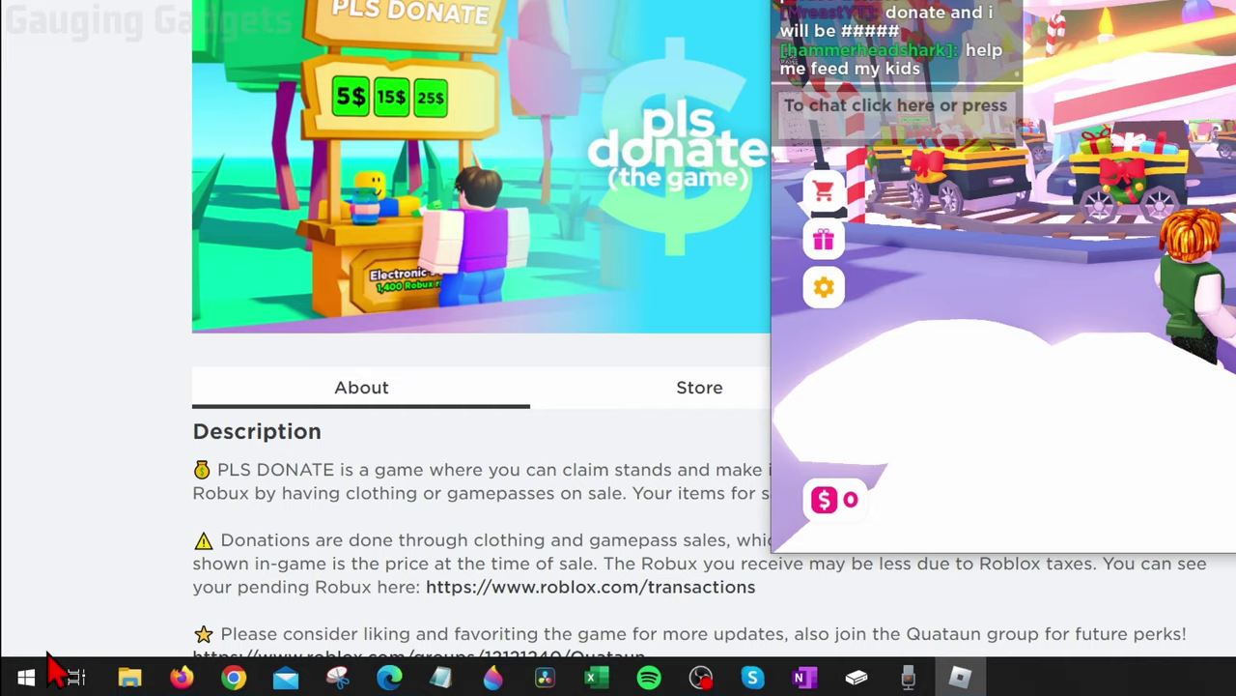
# Find the Microsoft Store app by searching Windows for "store" and open it.
pyautogui.click(26, 680)
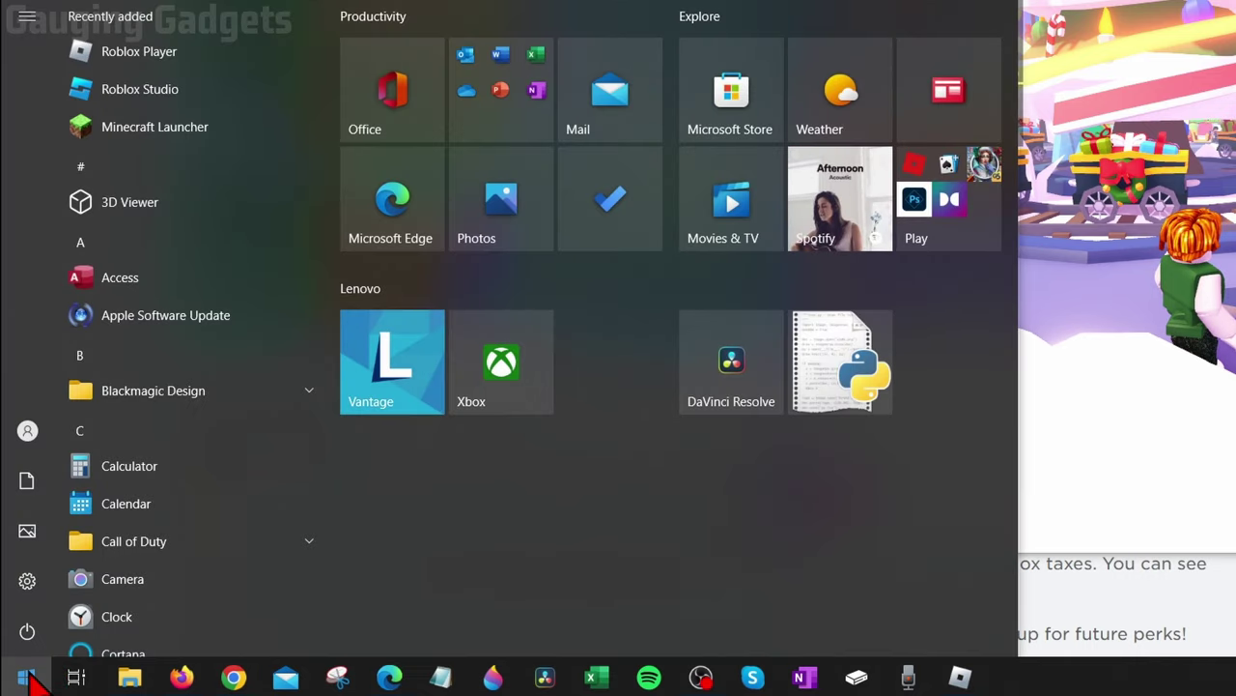
pyautogui.write('store')
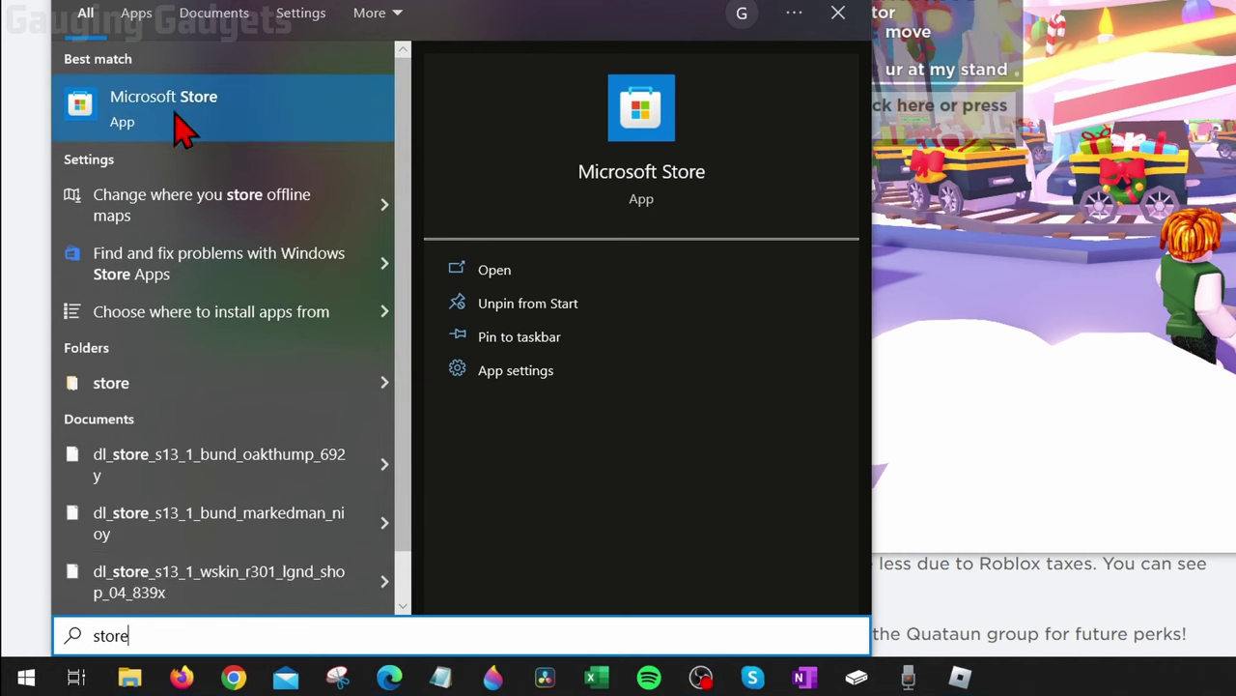
pyautogui.click(193, 121)
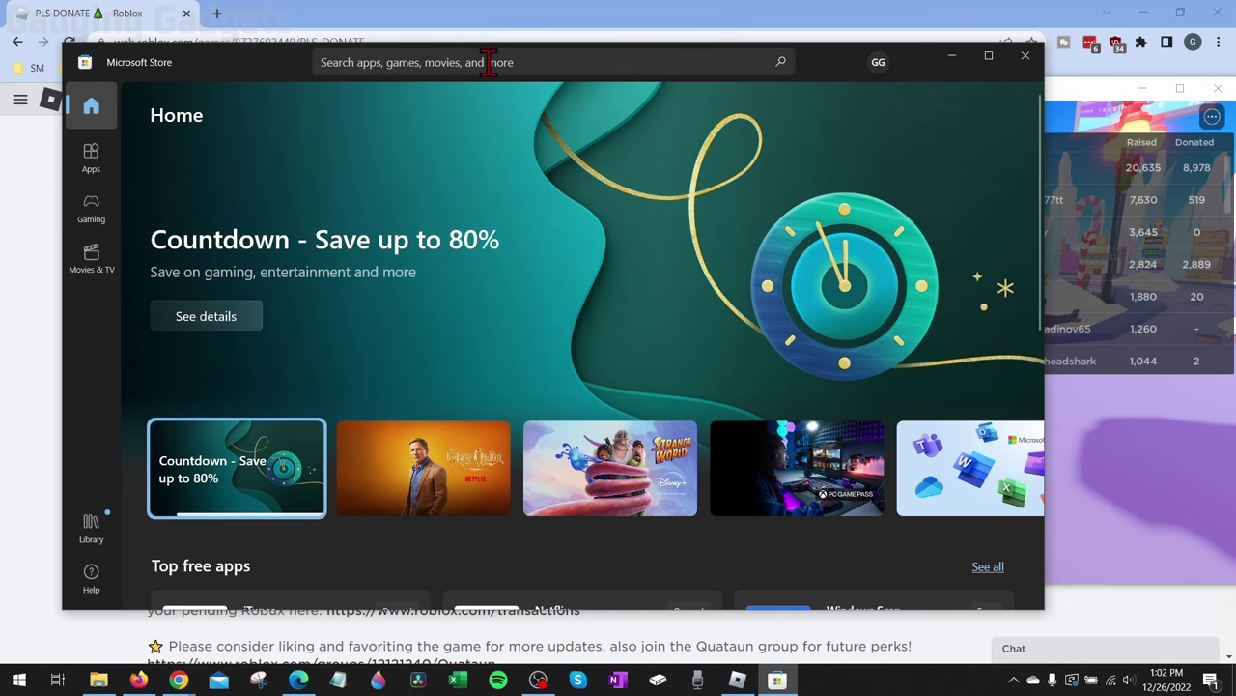
# Search the Microsoft Store for "roblox" and install the Roblox app by ROBLOX Corporation.
pyautogui.click(384, 64)
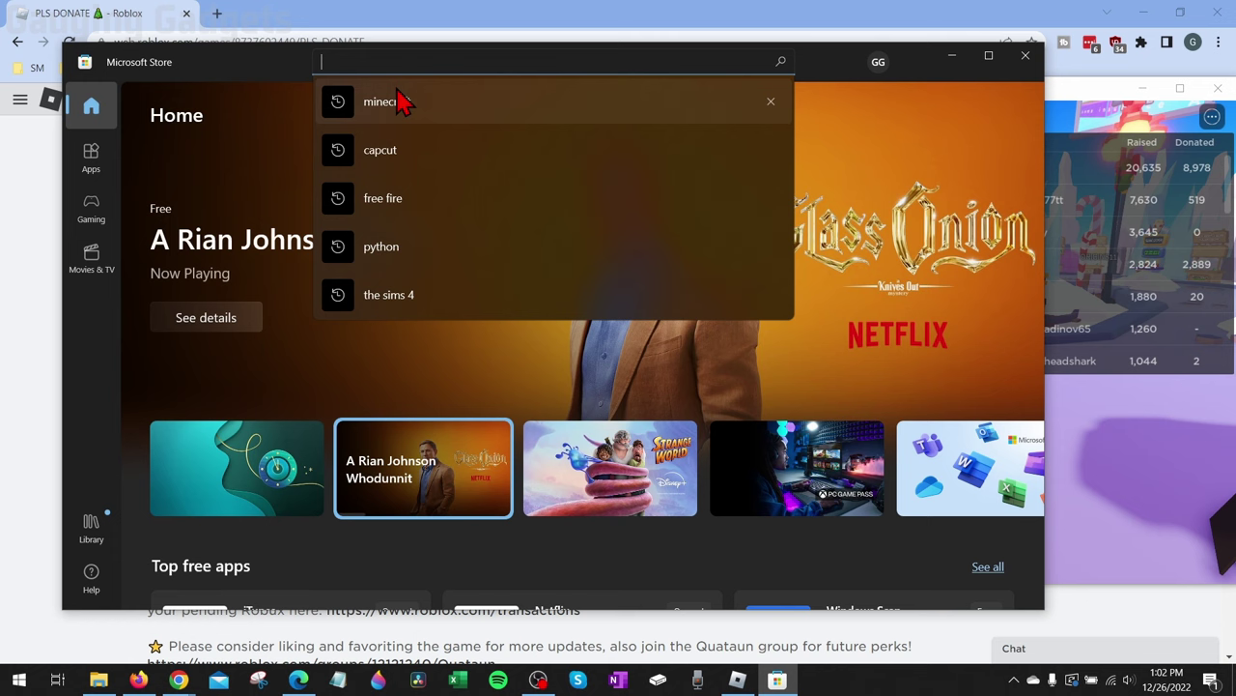
pyautogui.write('roblox')
pyautogui.press('Return')
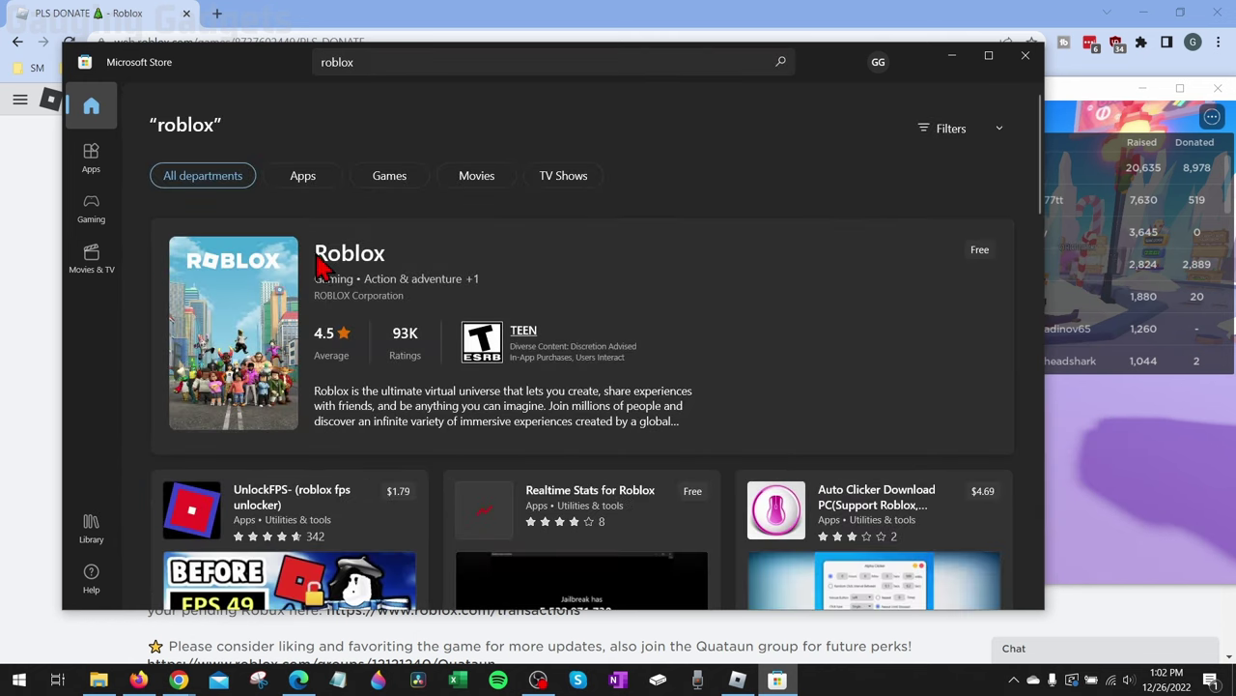
pyautogui.click(348, 263)
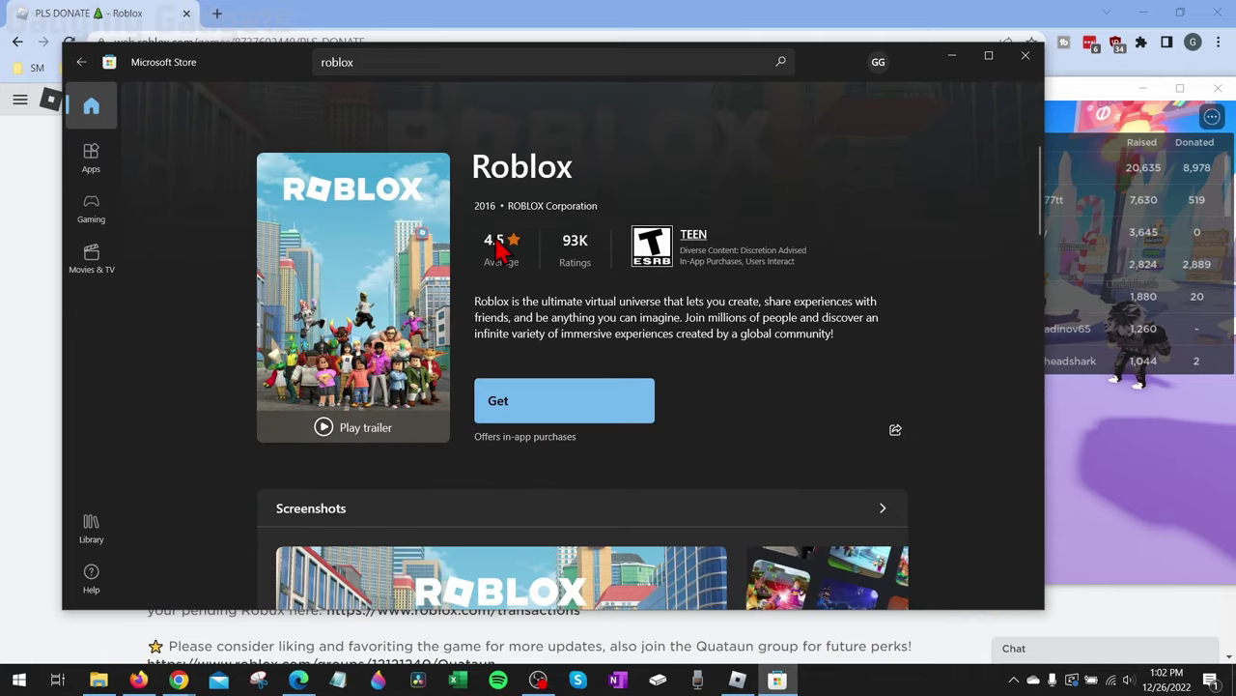
pyautogui.click(513, 410)
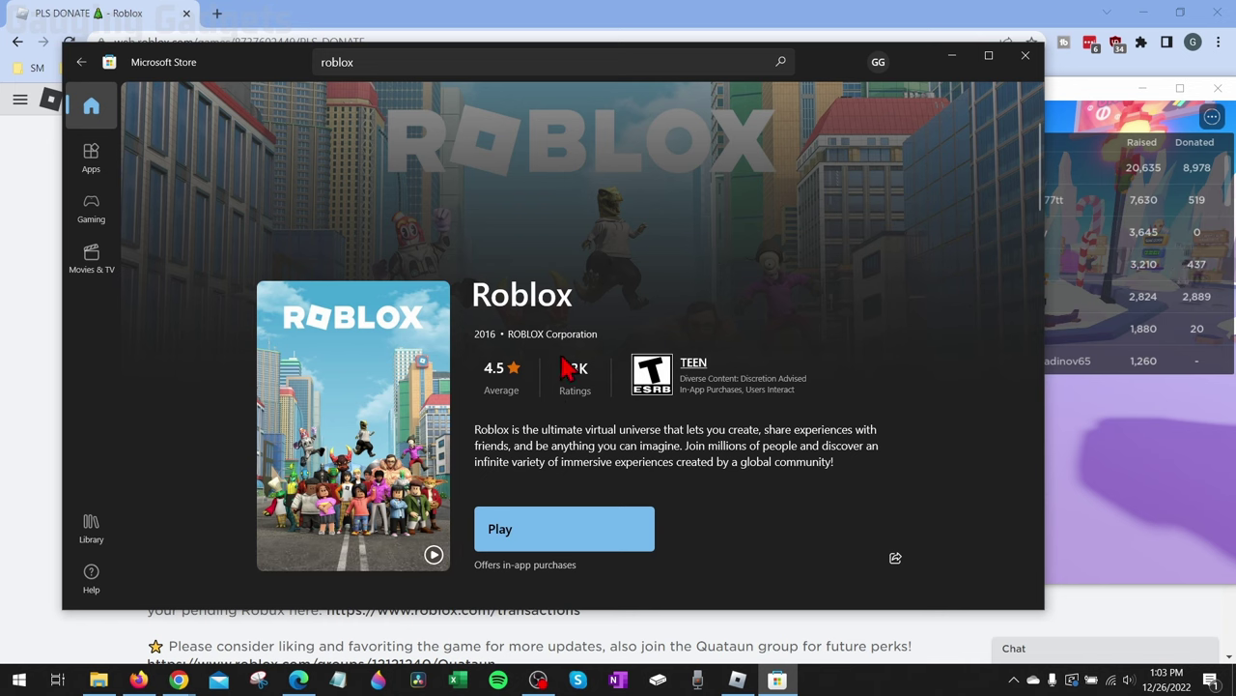
# Launch the Store version of Roblox and arrange its window side by side with the running game window.
pyautogui.click(509, 537)
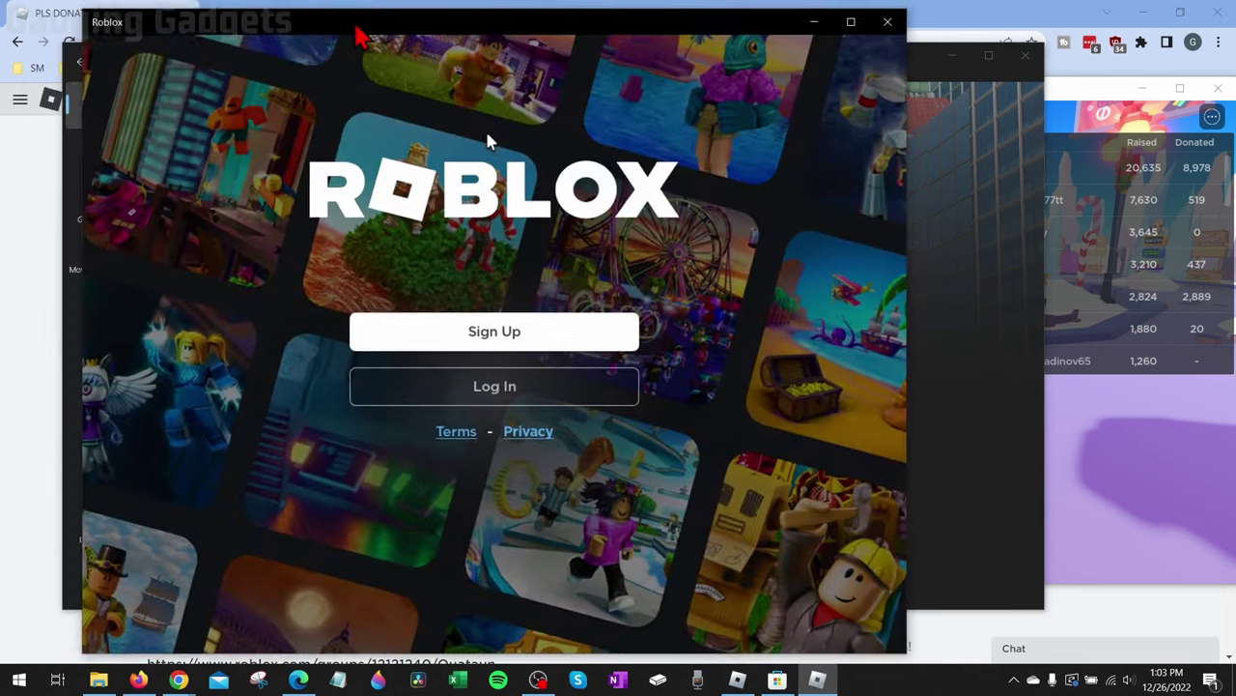
pyautogui.moveTo(355, 27); pyautogui.dragTo(331, 21)
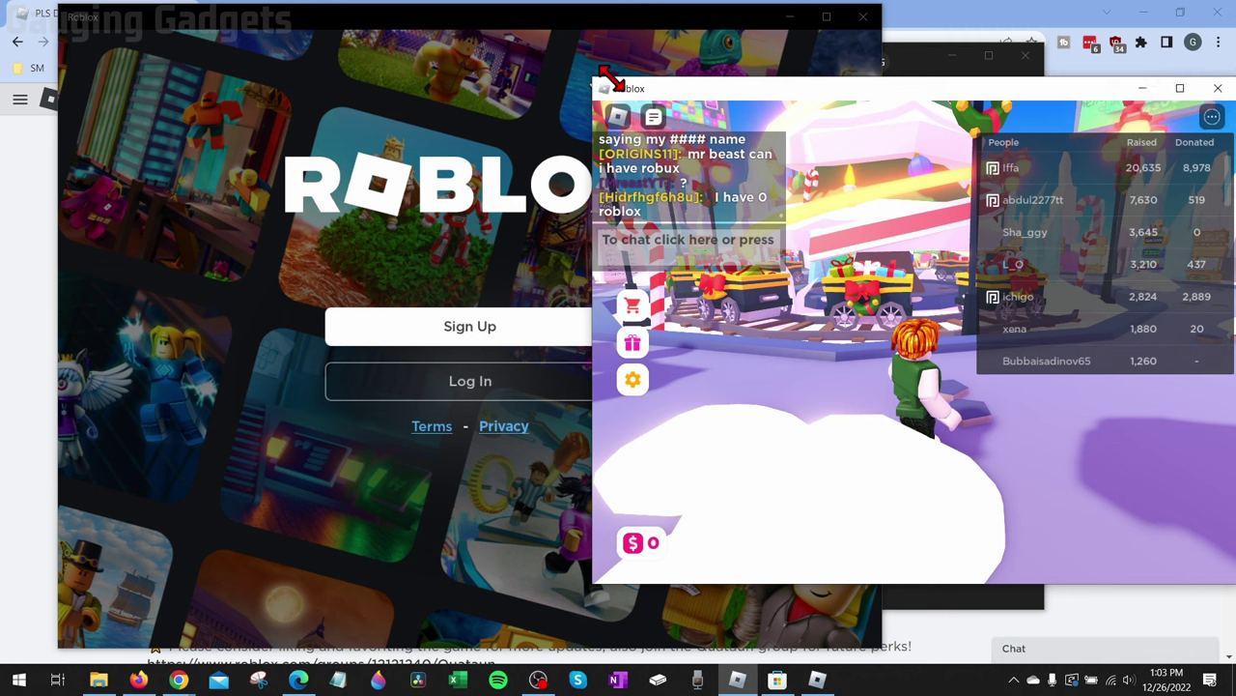
pyautogui.moveTo(606, 79); pyautogui.dragTo(906, 19)
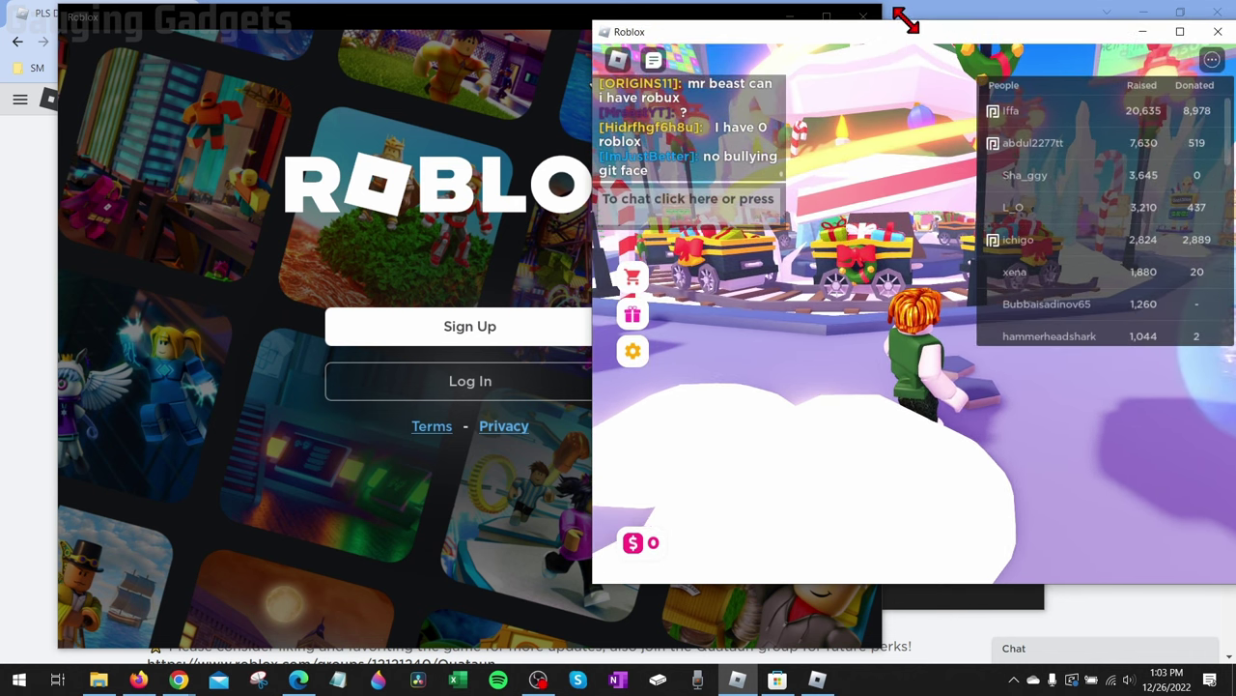
pyautogui.click(461, 31)
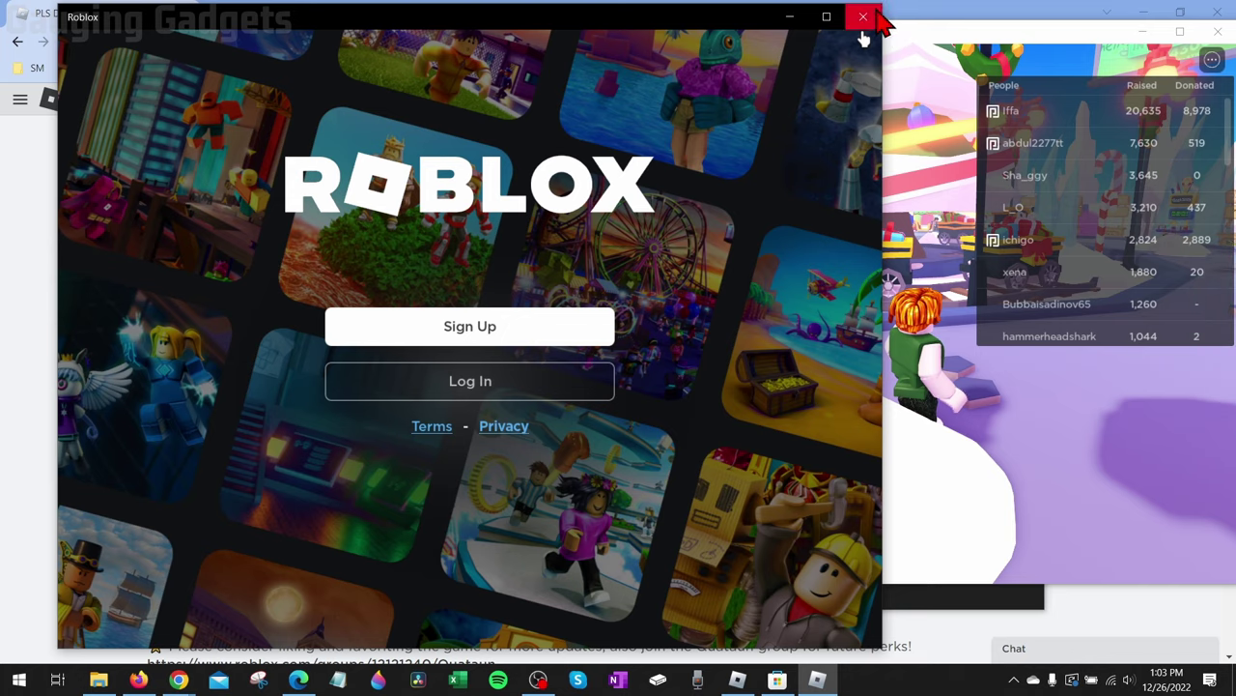
pyautogui.moveTo(883, 6); pyautogui.dragTo(581, 15)
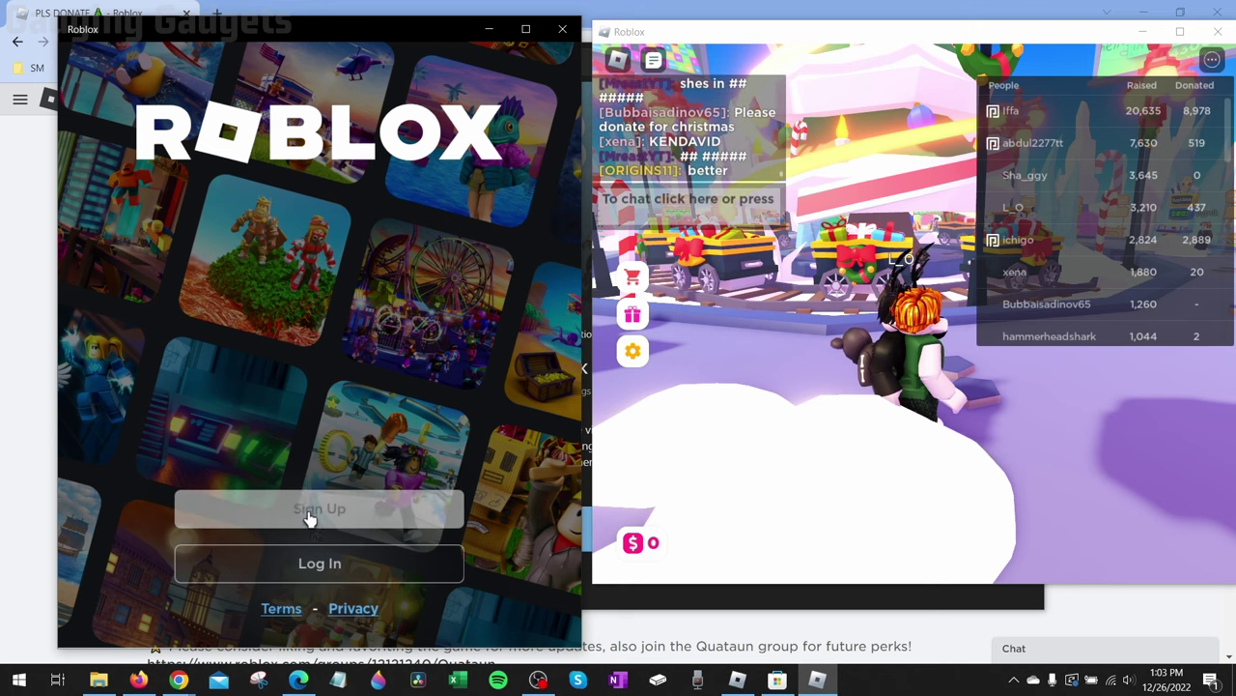
# Log in to the Store version of Roblox and launch PLS DONATE from the "please donate" search results.
pyautogui.click(319, 564)
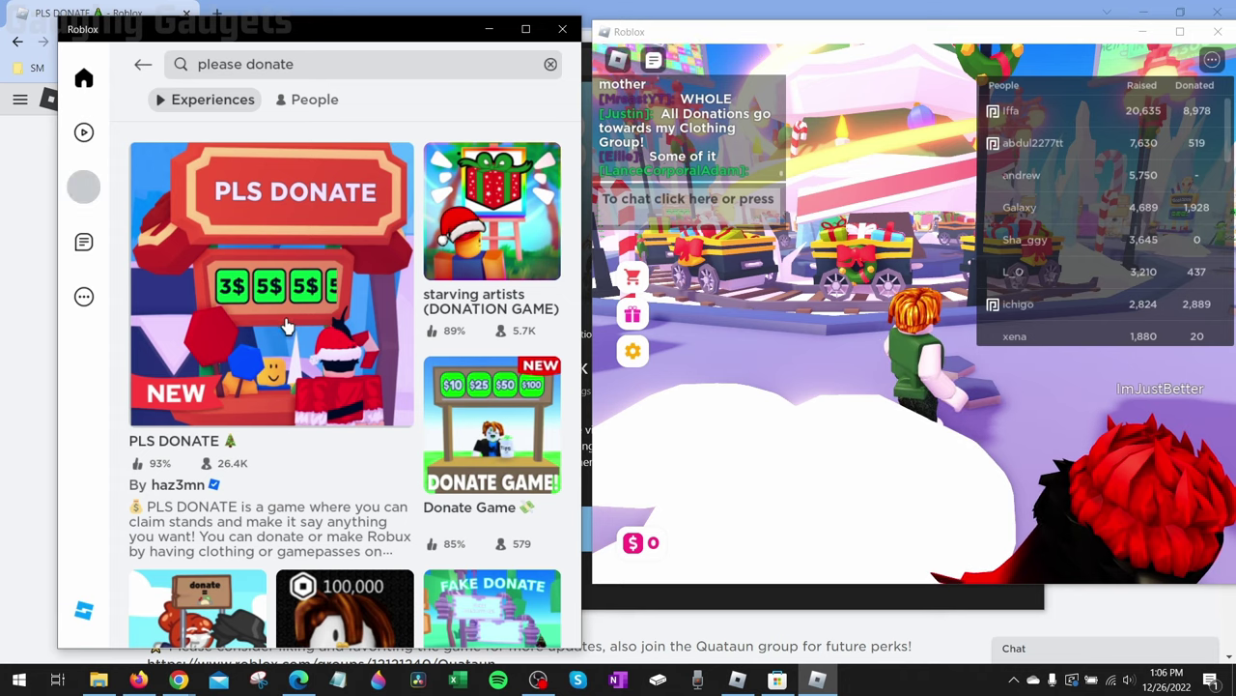
pyautogui.click(286, 326)
pyautogui.click(405, 298)
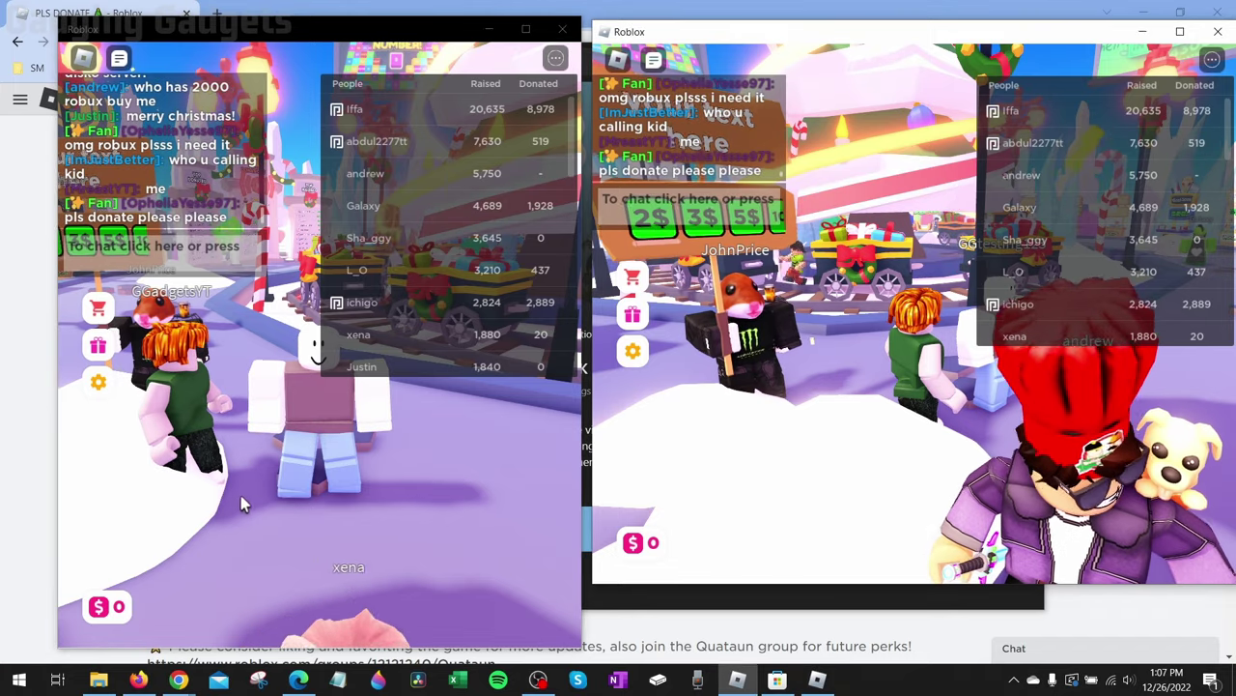
# Move the avatars alternately in both PLS DONATE windows to test the two accounts running together.
pyautogui.rightClick(818, 406)
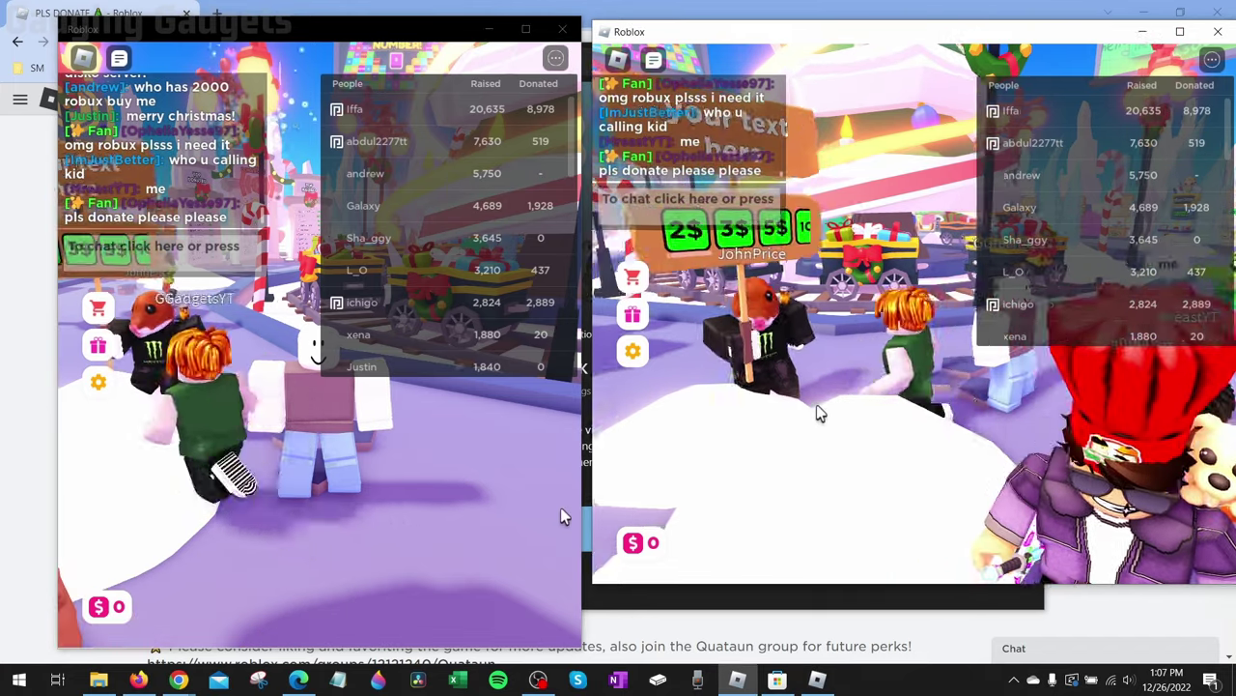
pyautogui.press('d')
pyautogui.press('a')
pyautogui.press('d')
pyautogui.click(447, 451)
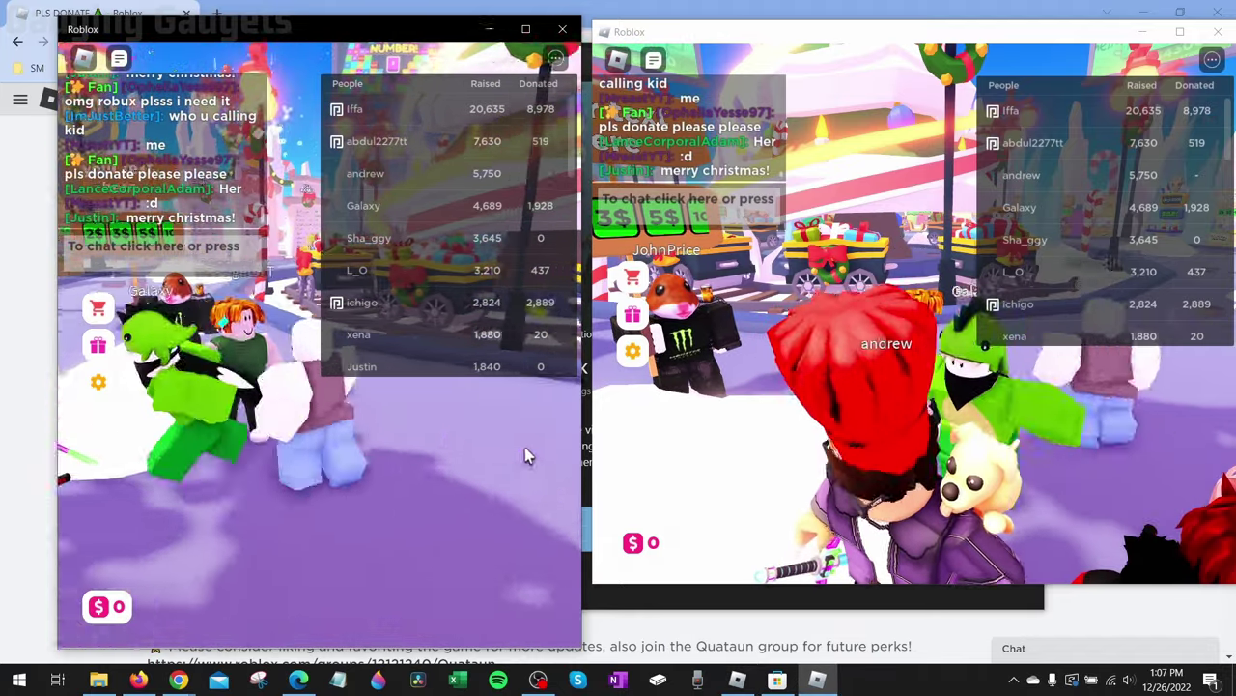
pyautogui.press('a')
pyautogui.click(654, 453)
pyautogui.press('a')
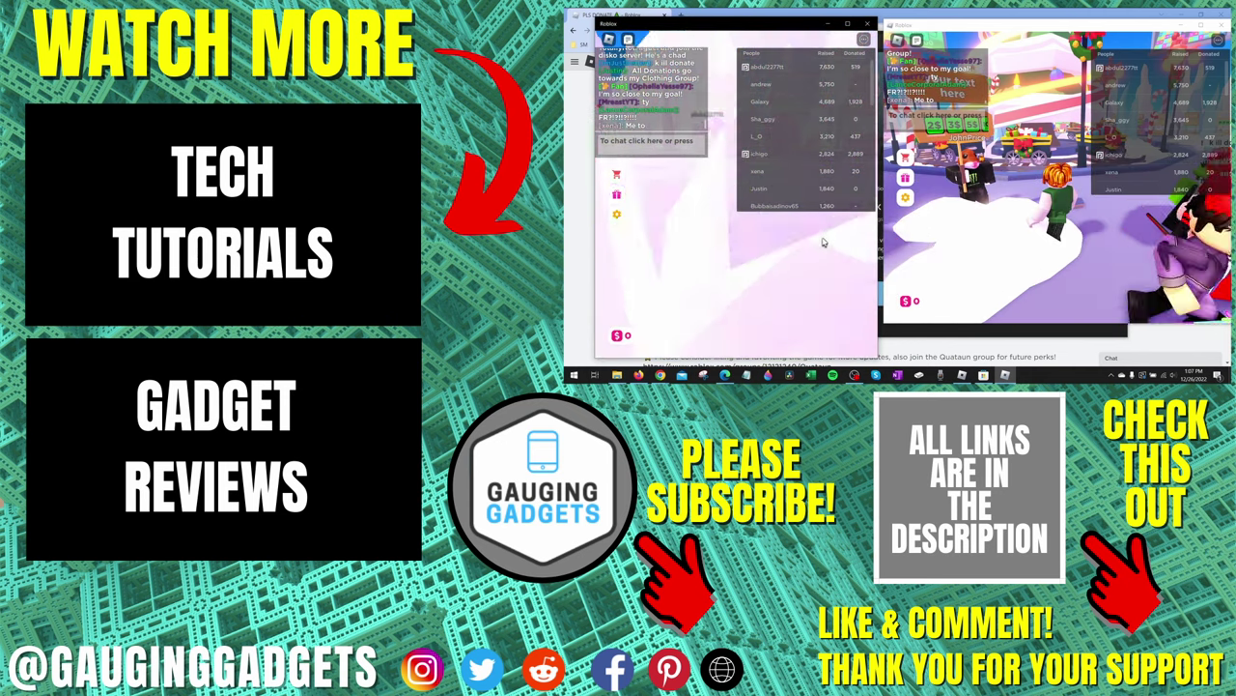
pyautogui.scroll(-5, 824, 243)
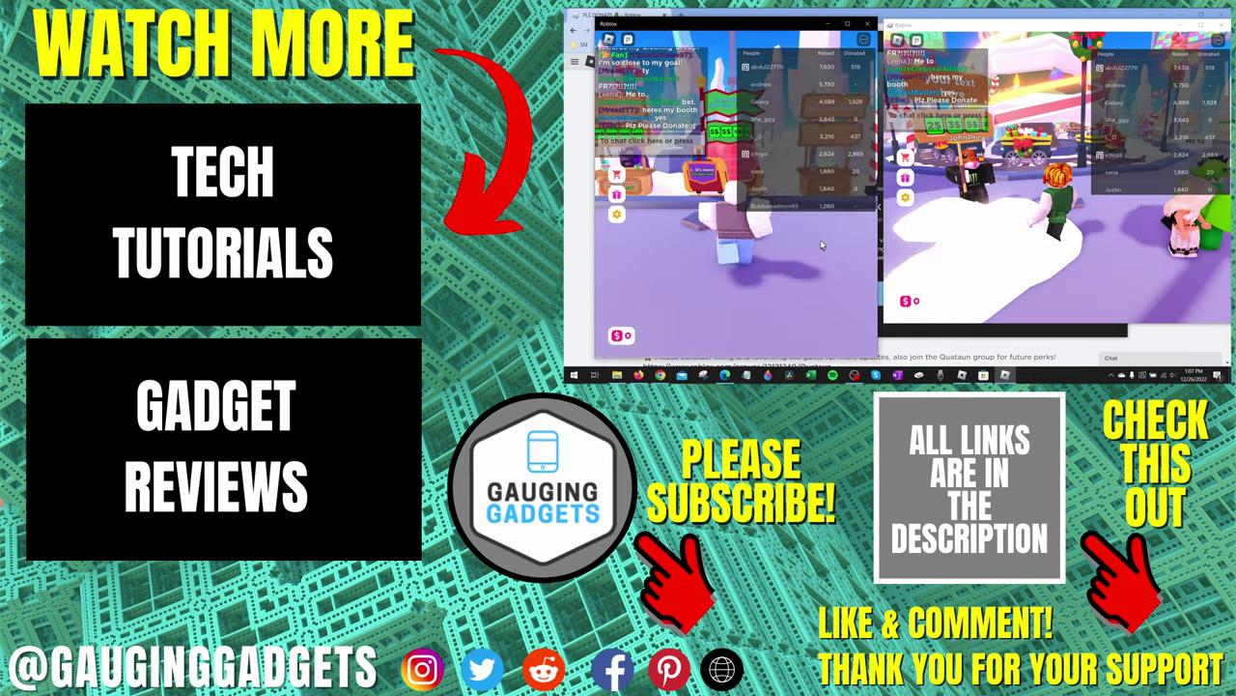